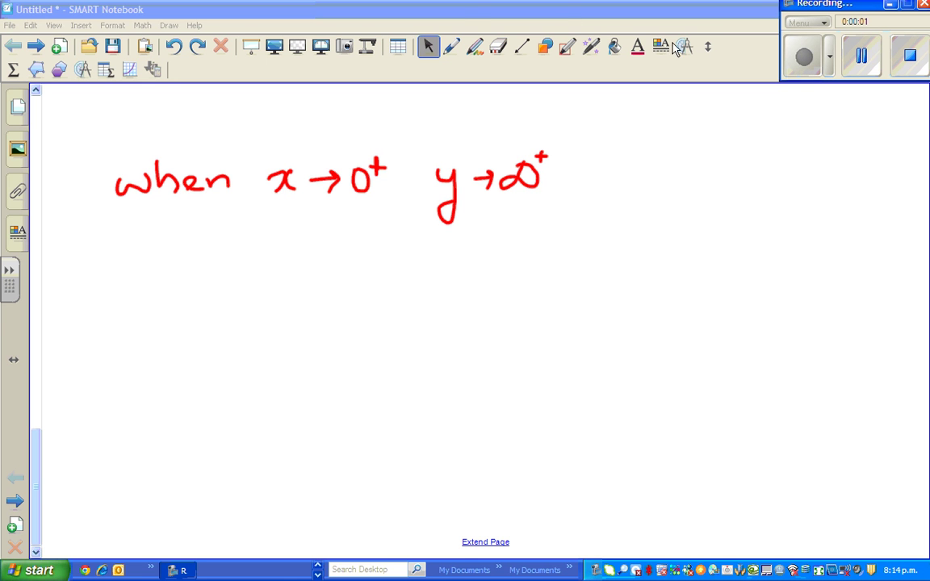
Handwrite a downward arrow under x→0⁺ pointing to 'approaching 0 from the right', then launch NewGraph
click(452, 47)
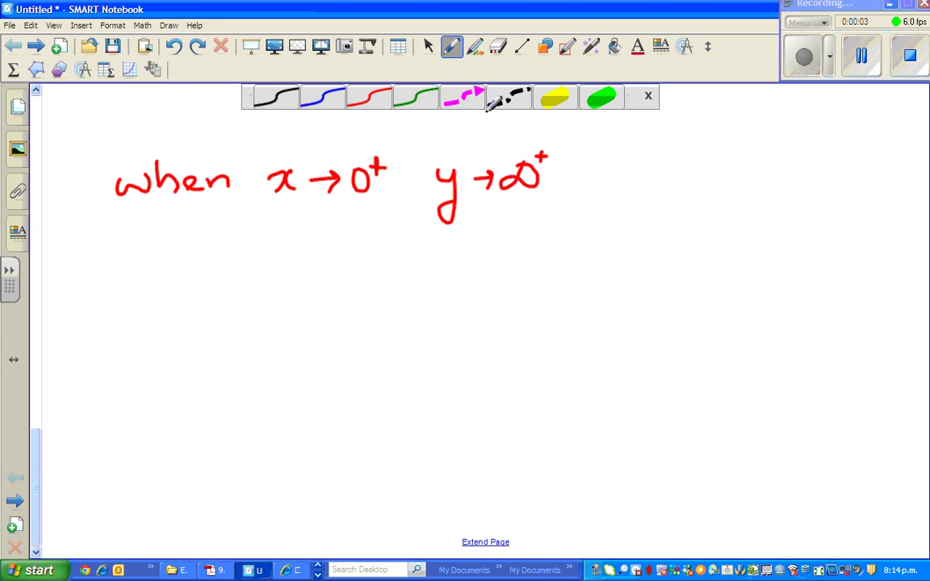
click(651, 97)
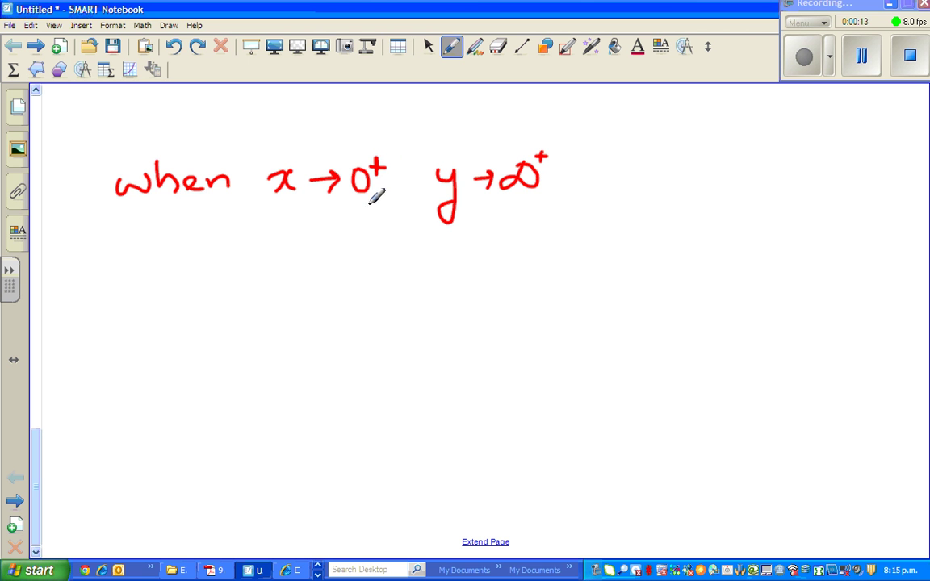
mouse_move(364, 201)
mouse_down()
mouse_move(352, 276)
mouse_move(369, 268)
mouse_move(371, 310)
mouse_move(376, 267)
mouse_move(390, 299)
mouse_move(394, 266)
mouse_move(447, 265)
mouse_move(453, 275)
mouse_move(485, 233)
mouse_move(479, 267)
mouse_move(507, 257)
mouse_move(538, 265)
mouse_move(523, 307)
mouse_up()
mouse_move(567, 256)
mouse_down()
mouse_move(608, 270)
mouse_move(635, 255)
mouse_move(691, 267)
mouse_move(680, 264)
mouse_move(723, 263)
mouse_up()
mouse_move(717, 243)
mouse_down()
mouse_move(772, 260)
mouse_move(819, 248)
mouse_move(822, 258)
mouse_move(832, 234)
mouse_move(843, 247)
mouse_move(825, 291)
mouse_up()
drag(861, 218, 880, 257)
drag(870, 236, 888, 234)
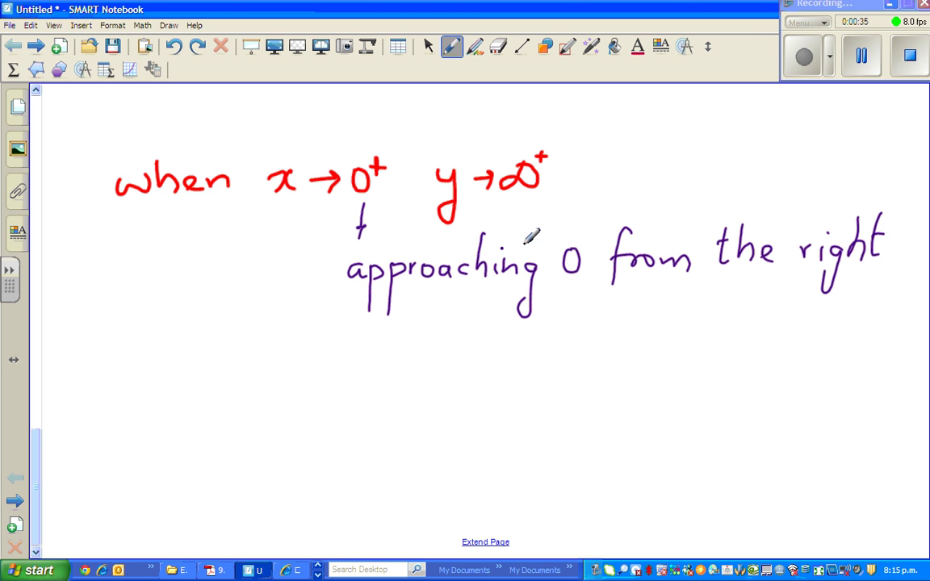
drag(360, 230, 361, 237)
click(153, 571)
In NewGraph's RUN-MAT mode, compute 1.5÷0.1 = 15
click(185, 522)
click(147, 288)
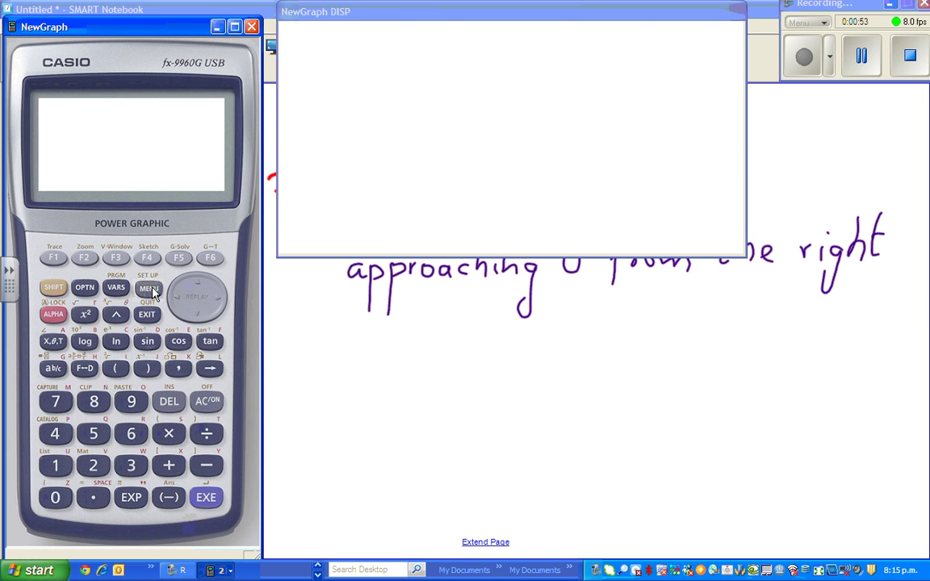
click(57, 467)
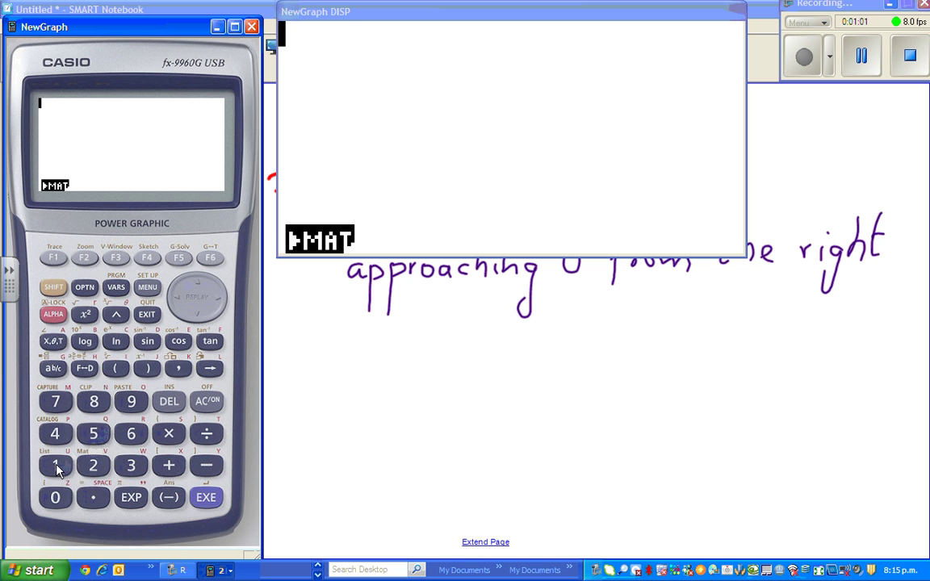
click(52, 465)
key(period)
click(94, 440)
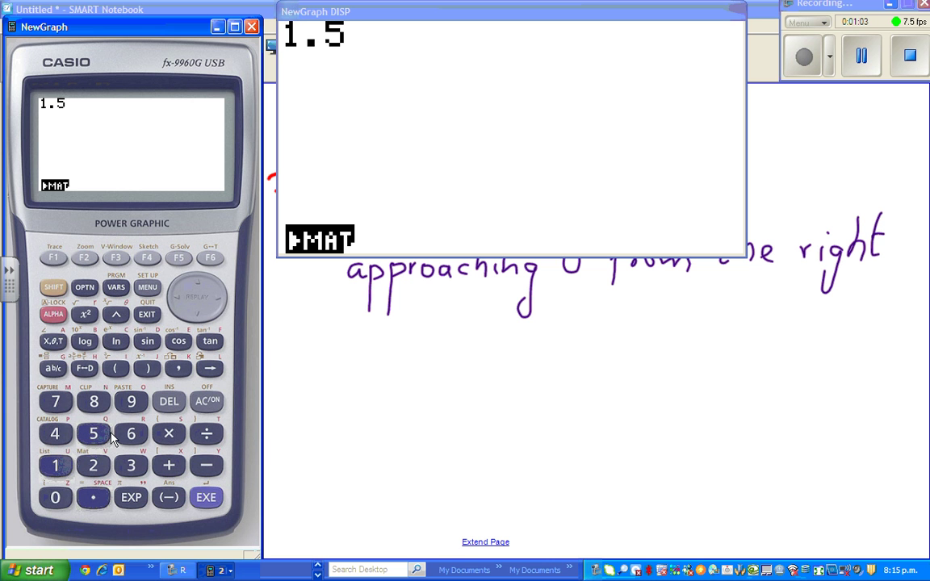
click(206, 435)
click(55, 497)
click(89, 498)
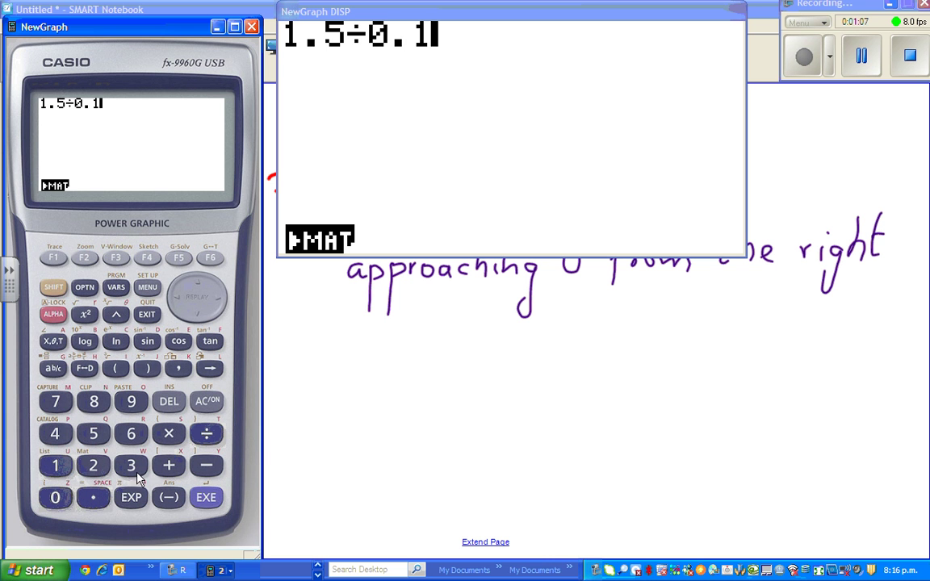
click(207, 499)
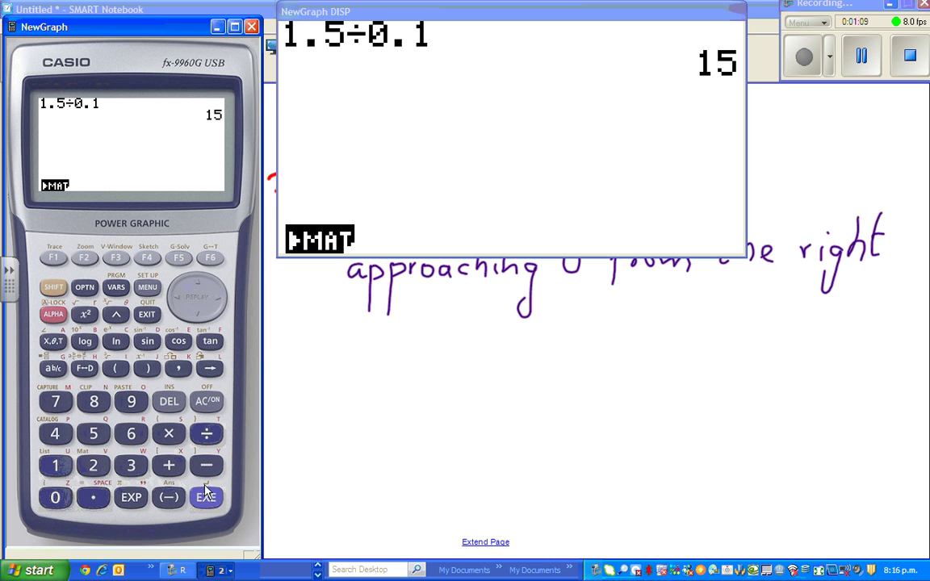
Compute 1.5÷.001 = 1500
click(57, 466)
click(94, 497)
click(93, 433)
click(206, 434)
click(94, 497)
click(56, 498)
click(56, 498)
click(57, 466)
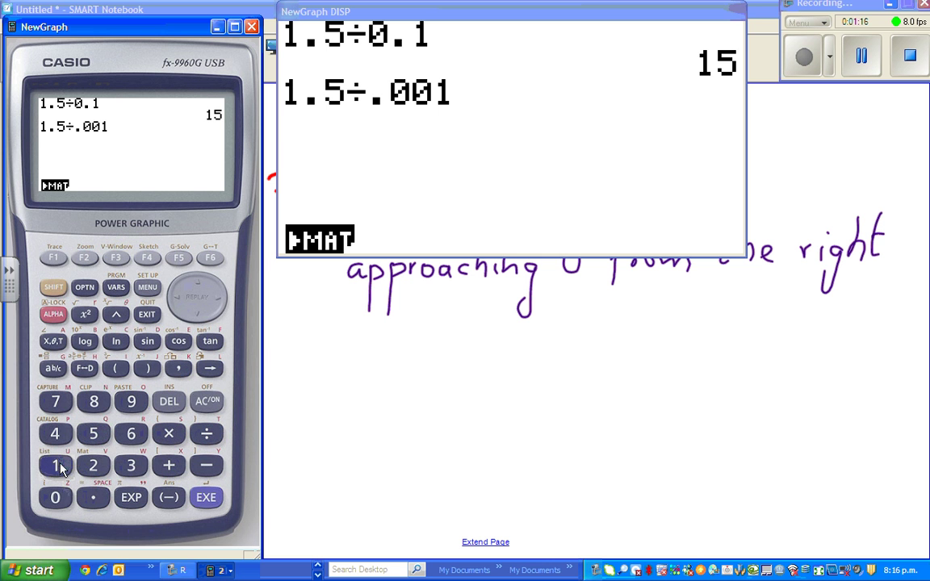
click(206, 498)
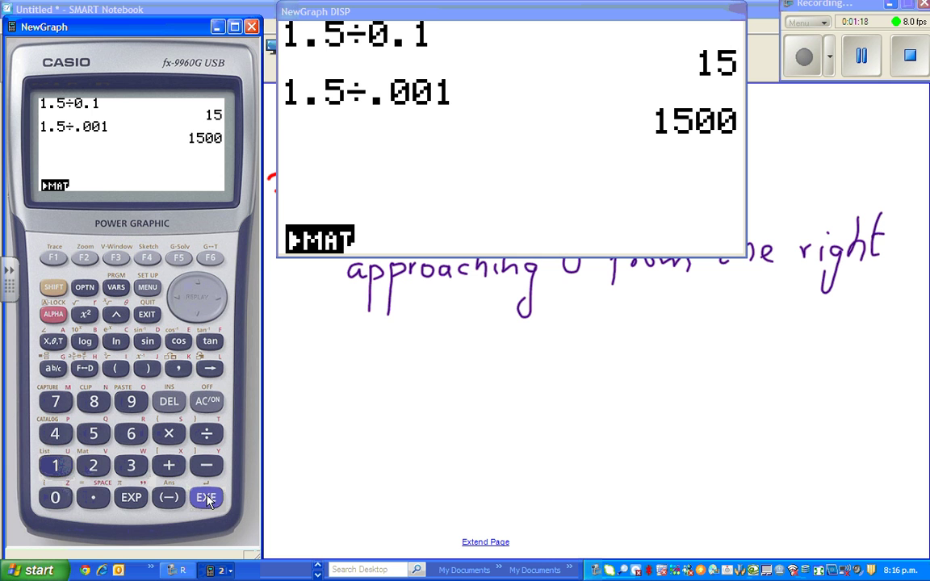
Begin entering a third division, 1.5÷0
click(55, 466)
click(94, 498)
click(93, 433)
click(203, 436)
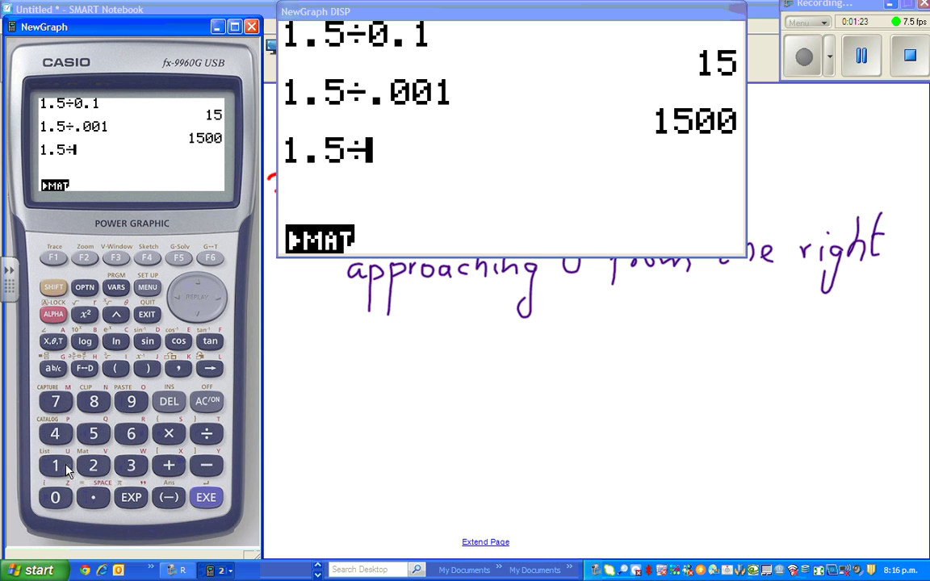
click(95, 497)
Complete 1.5÷0.0000001, get 15000000, and close the calculator
click(55, 497)
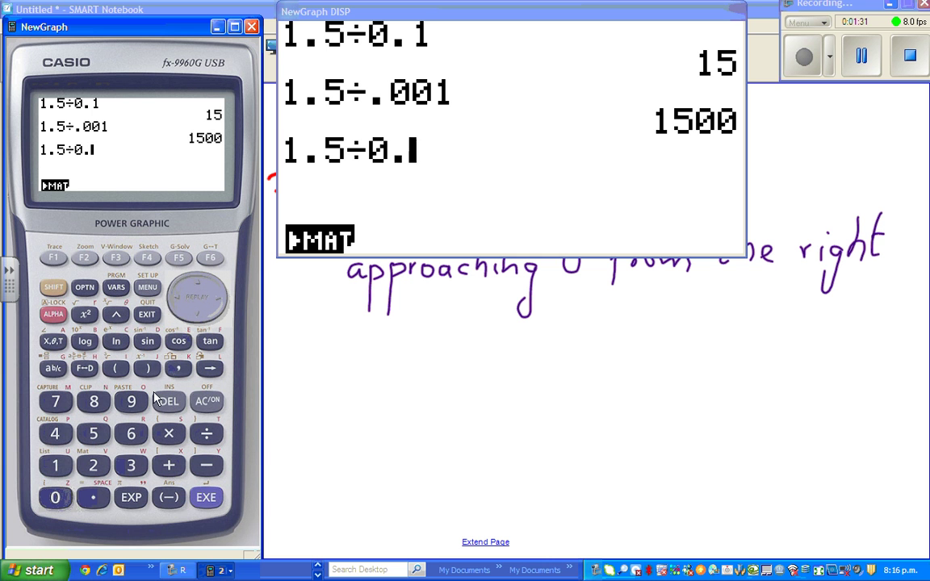
click(58, 499)
click(64, 497)
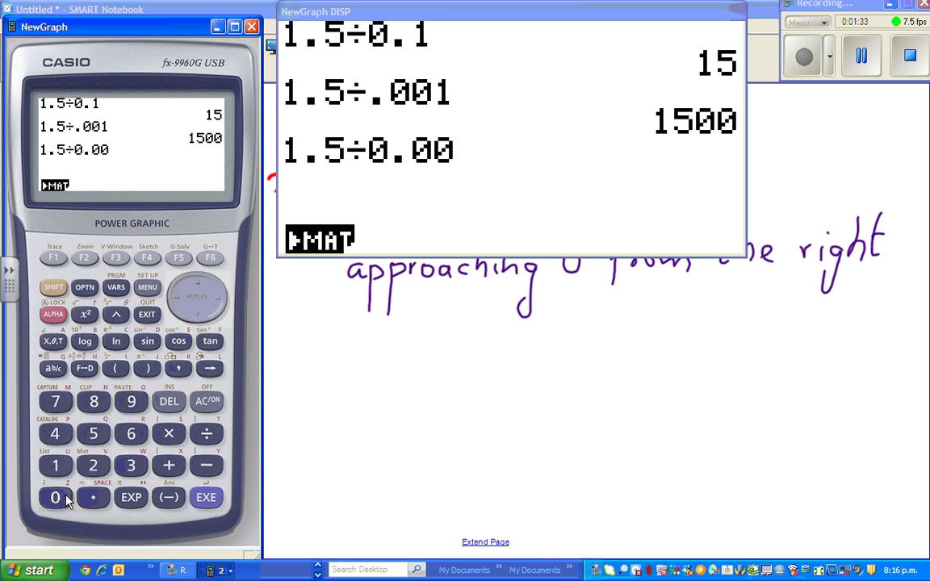
click(66, 497)
click(71, 496)
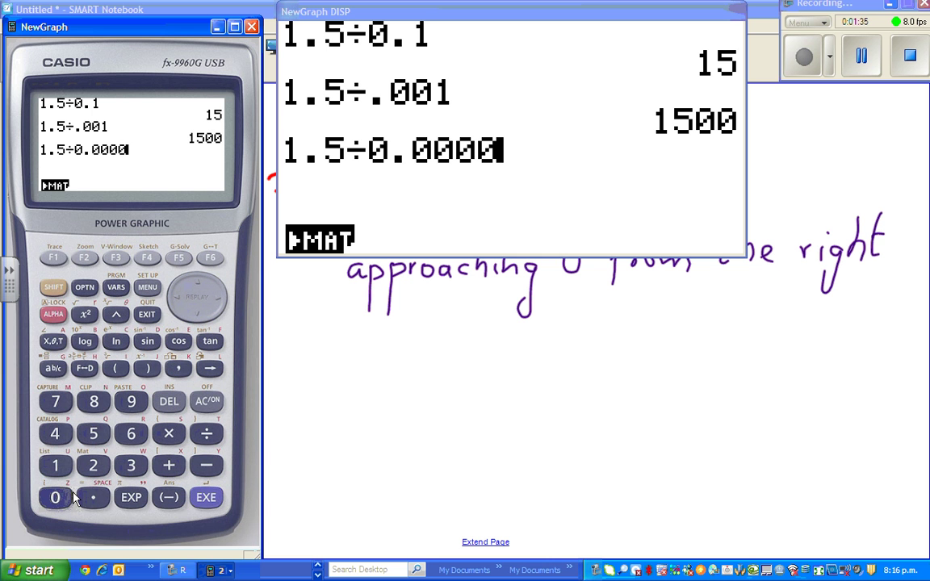
click(66, 499)
click(66, 502)
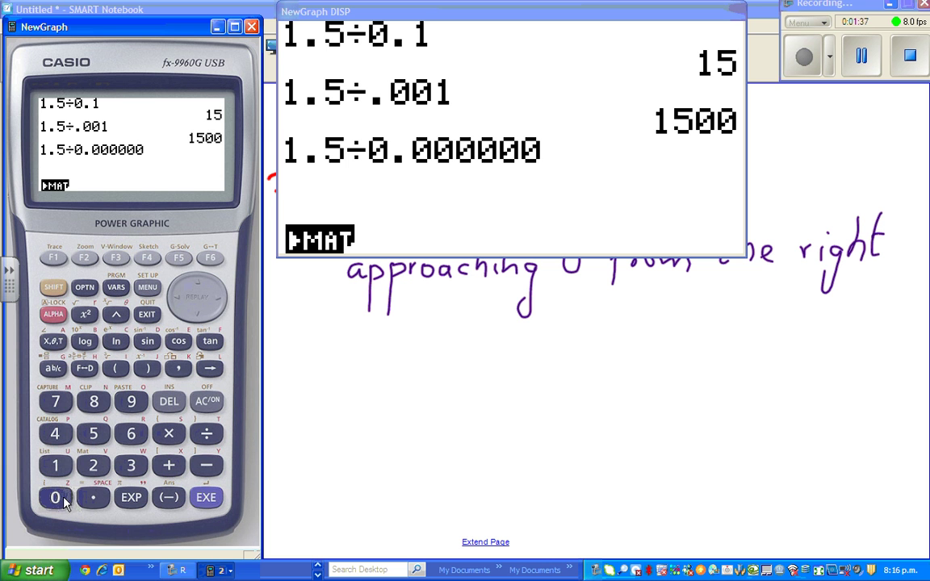
click(56, 468)
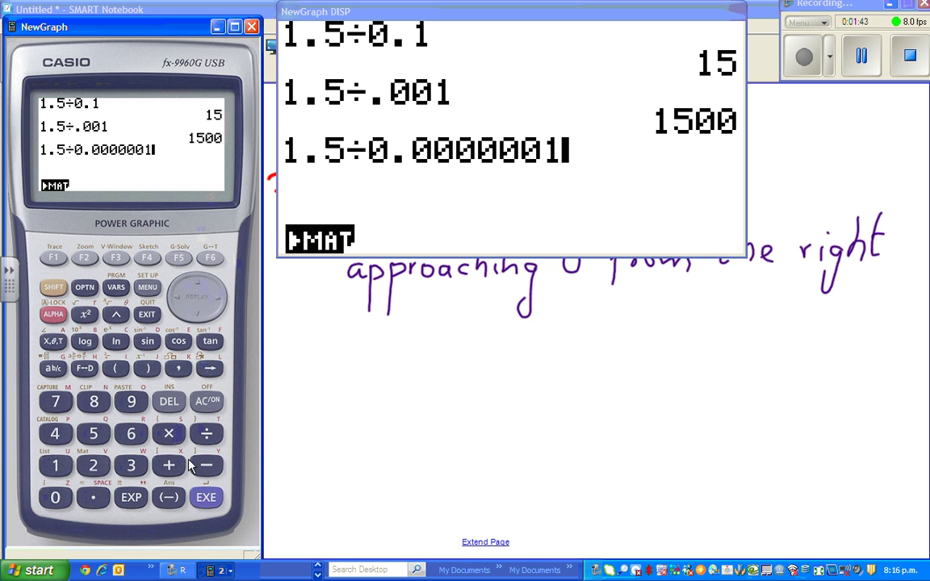
click(207, 499)
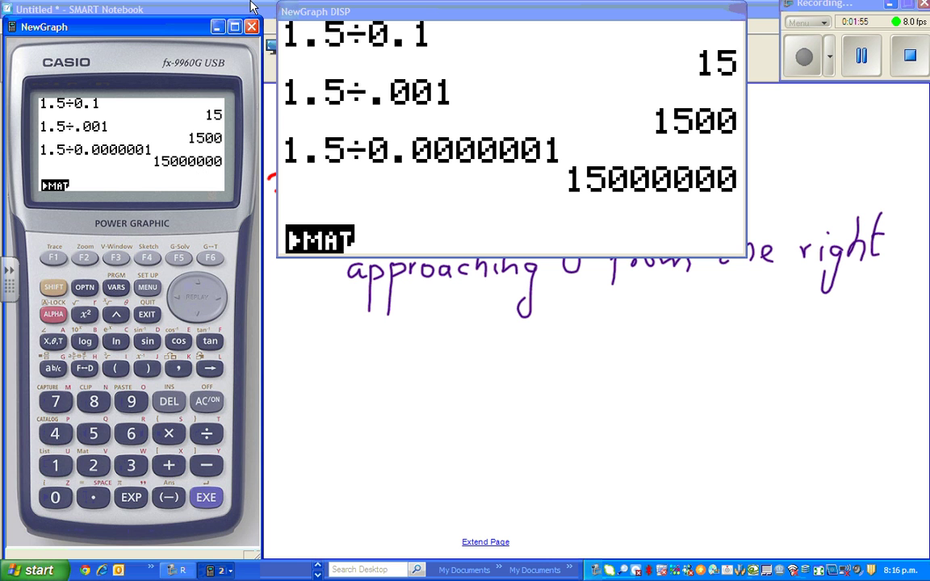
click(252, 29)
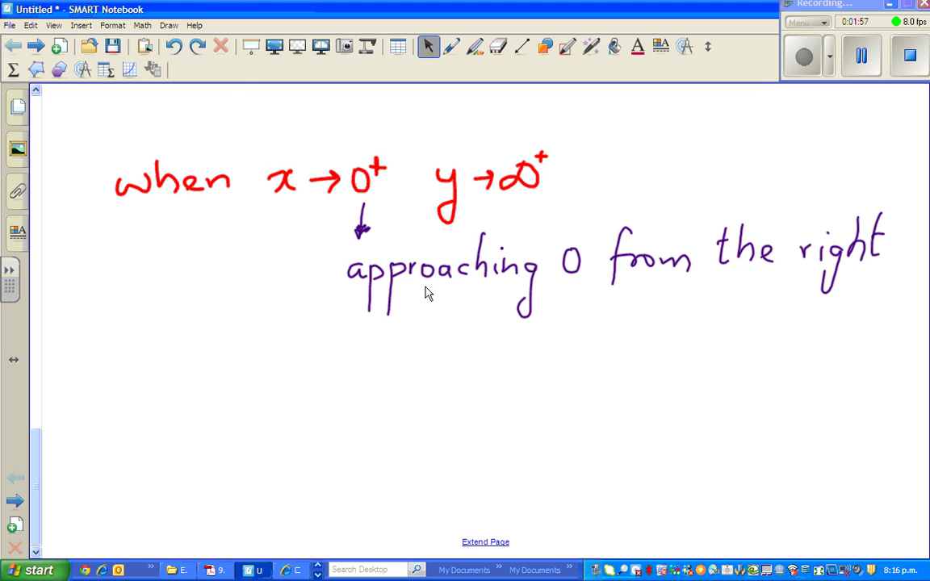
On the next page, draw a red stroke extending the curve up the y-axis to about y = 10
click(452, 47)
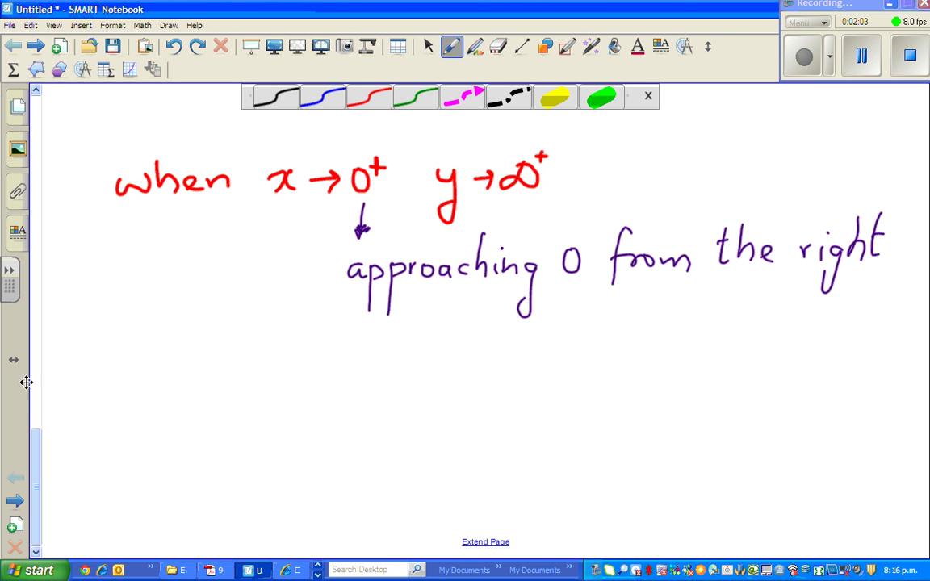
click(18, 501)
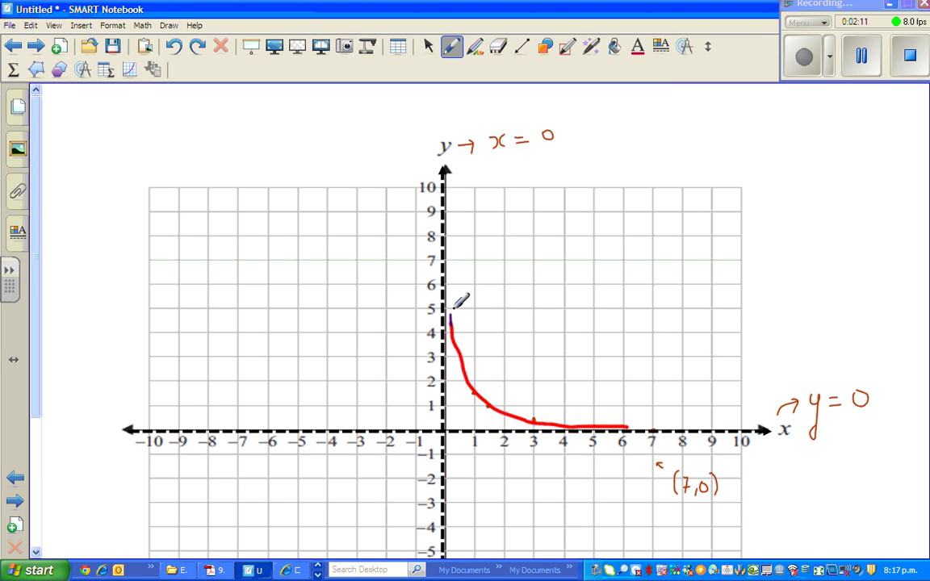
click(452, 49)
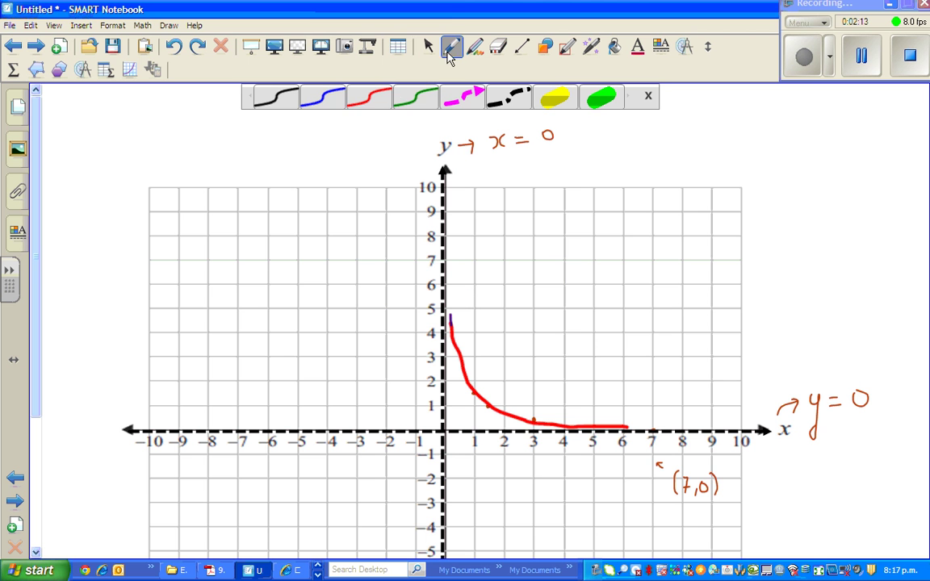
click(370, 98)
click(649, 98)
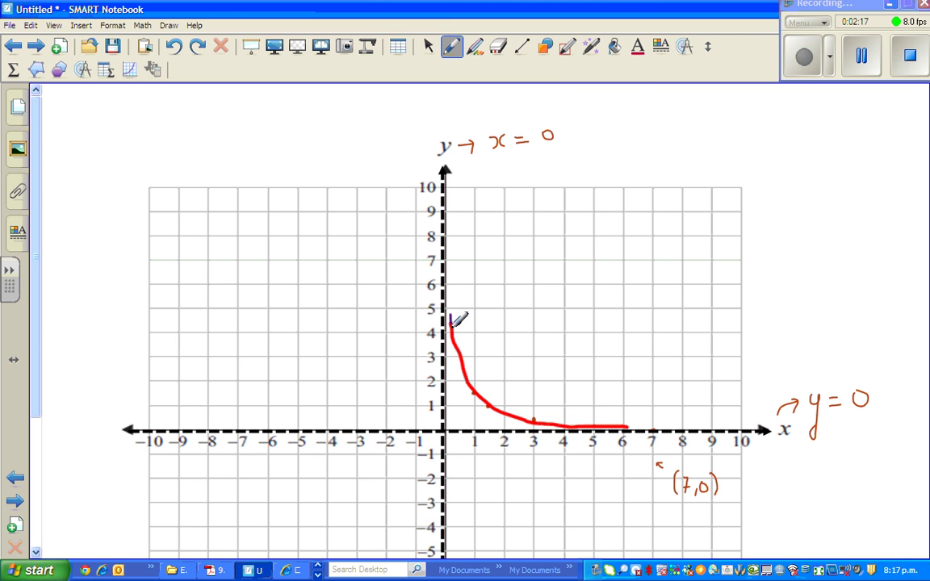
drag(452, 320, 459, 187)
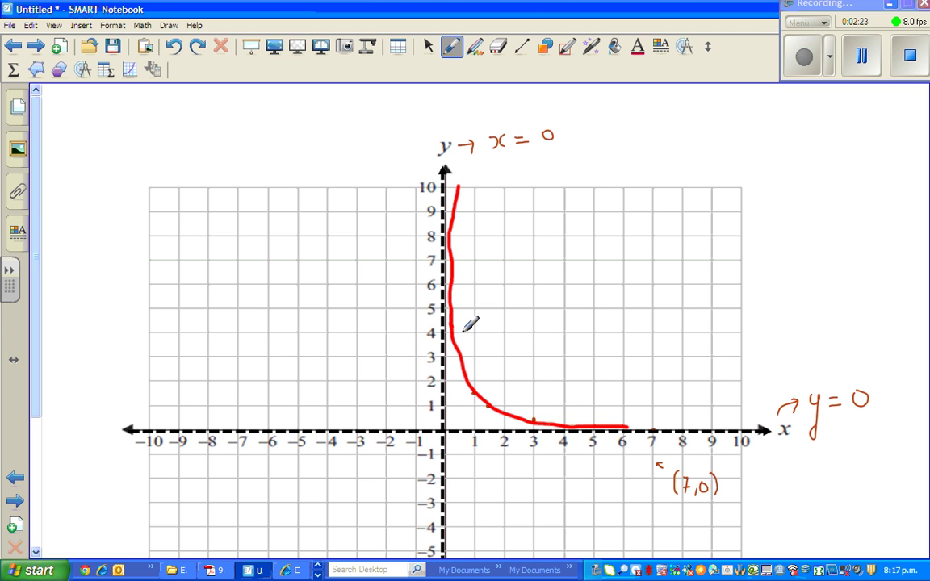
click(499, 48)
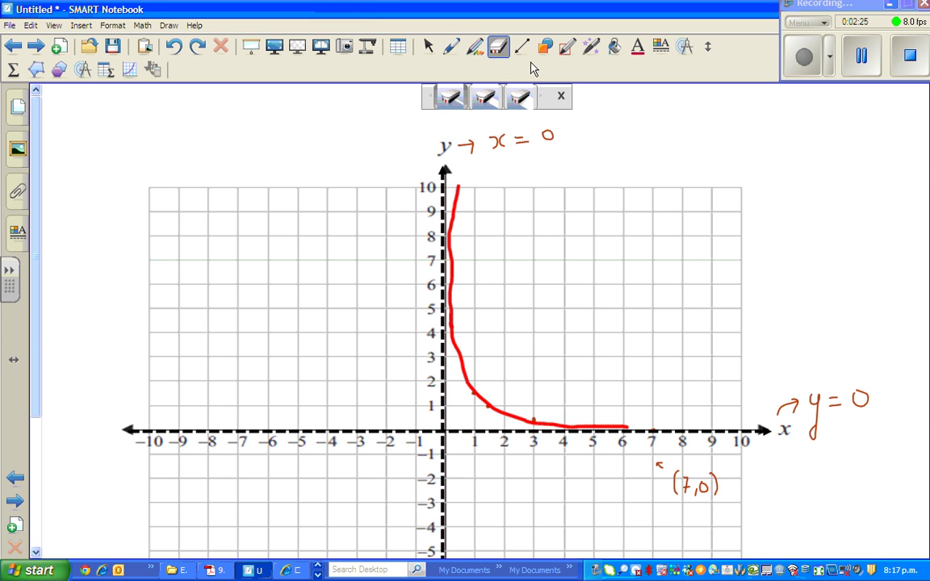
Erase the top end of the red curve and return to the pen
mouse_move(465, 181)
mouse_down()
mouse_move(450, 234)
mouse_move(451, 179)
mouse_up()
click(452, 46)
click(455, 229)
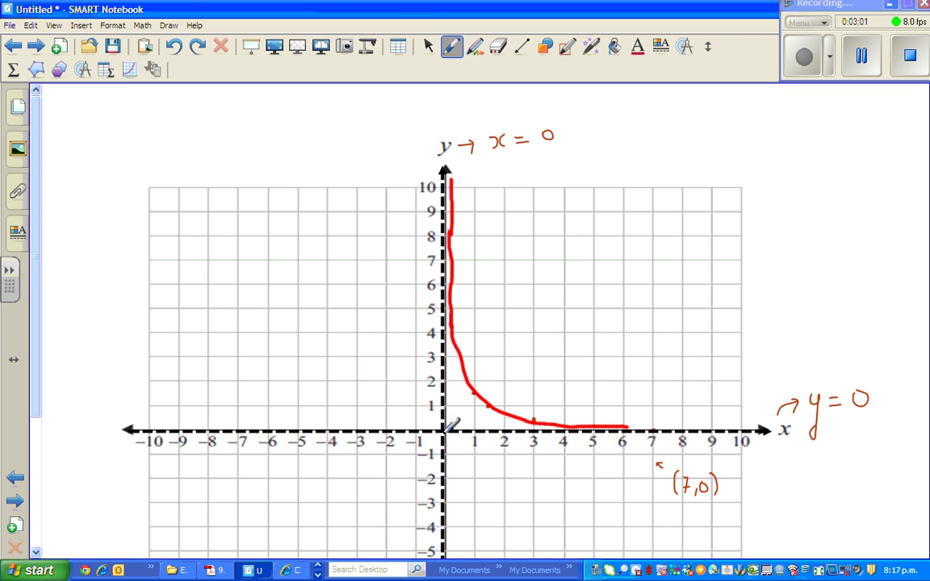
Go to the limit-notes page, scroll down, and extend the page
click(16, 502)
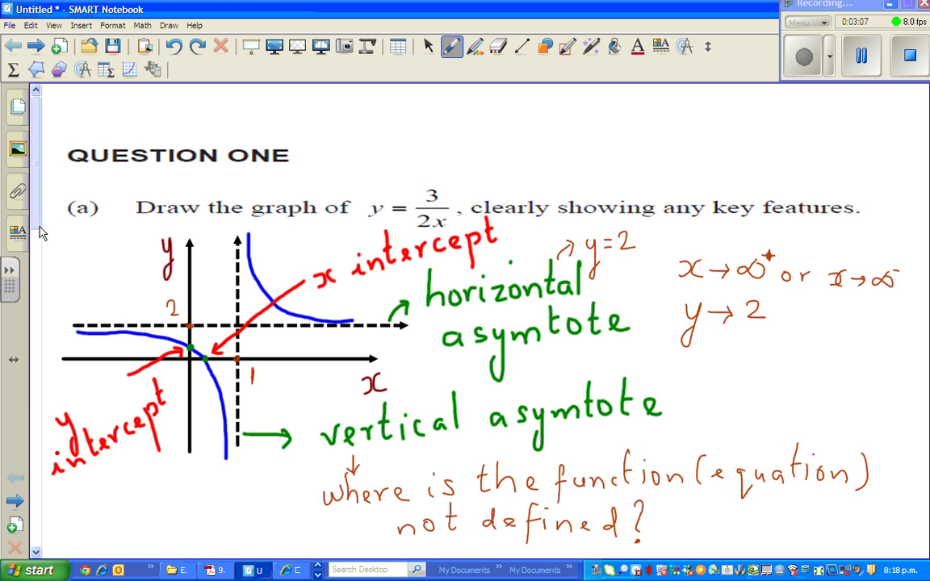
drag(40, 229, 33, 508)
click(490, 540)
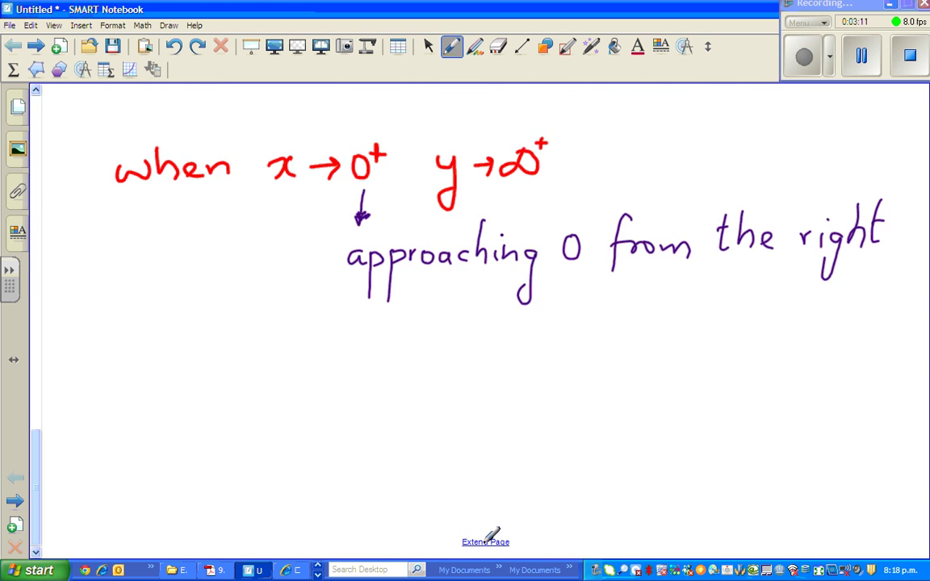
click(18, 232)
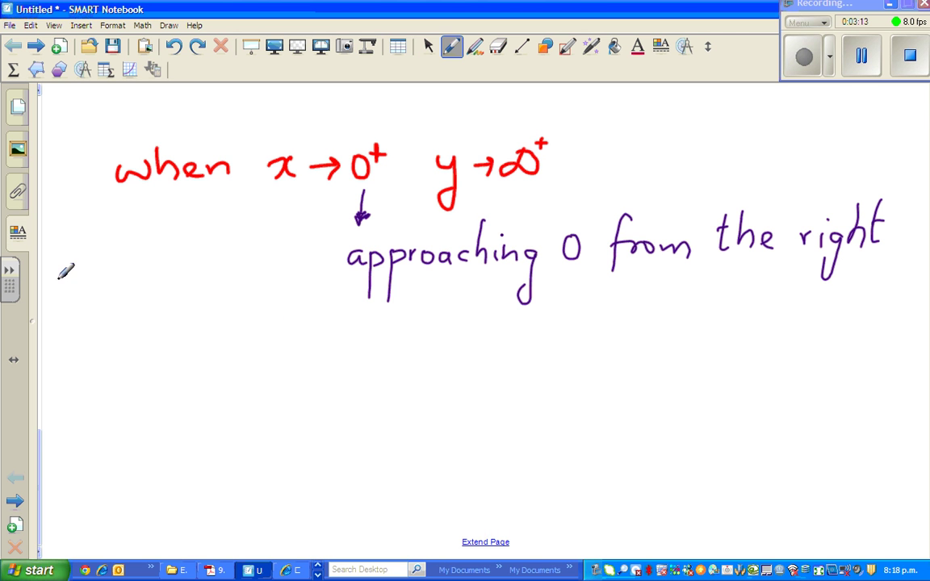
Set the pen to a thinner line in dark blue and collapse the properties panel
drag(32, 322, 202, 322)
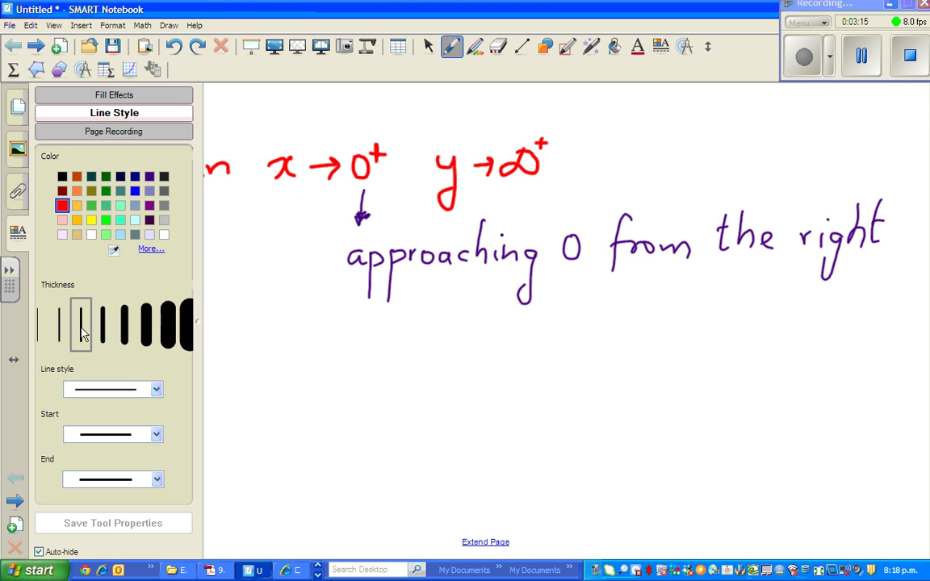
click(61, 323)
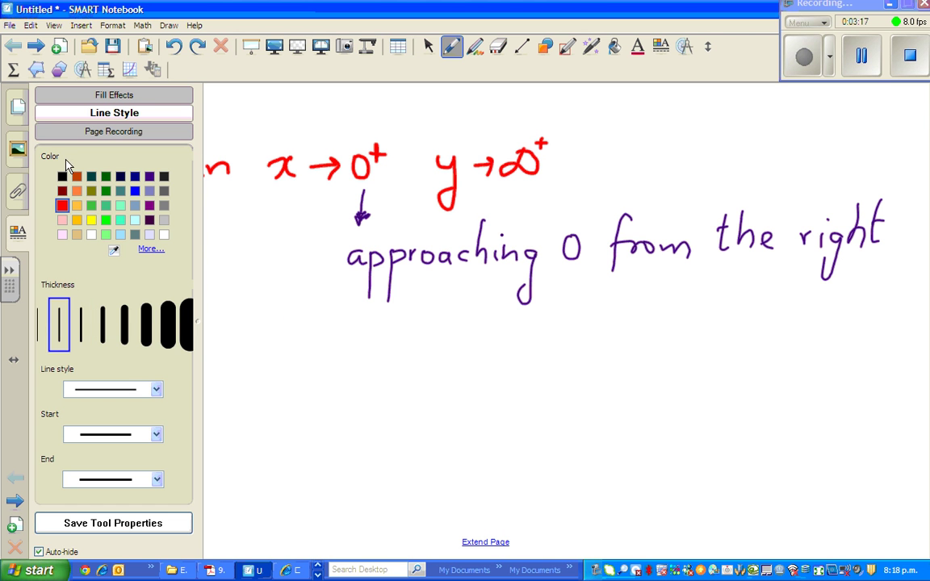
click(134, 176)
drag(198, 325, 59, 341)
Handwrite 'When x→0⁻ y→−∞' beneath the right-hand limit note
mouse_move(117, 333)
mouse_down()
mouse_move(140, 353)
mouse_move(145, 329)
mouse_move(185, 355)
mouse_move(208, 340)
mouse_move(266, 364)
mouse_up()
drag(303, 345, 339, 346)
mouse_move(328, 339)
mouse_down()
mouse_move(327, 352)
mouse_move(367, 330)
mouse_up()
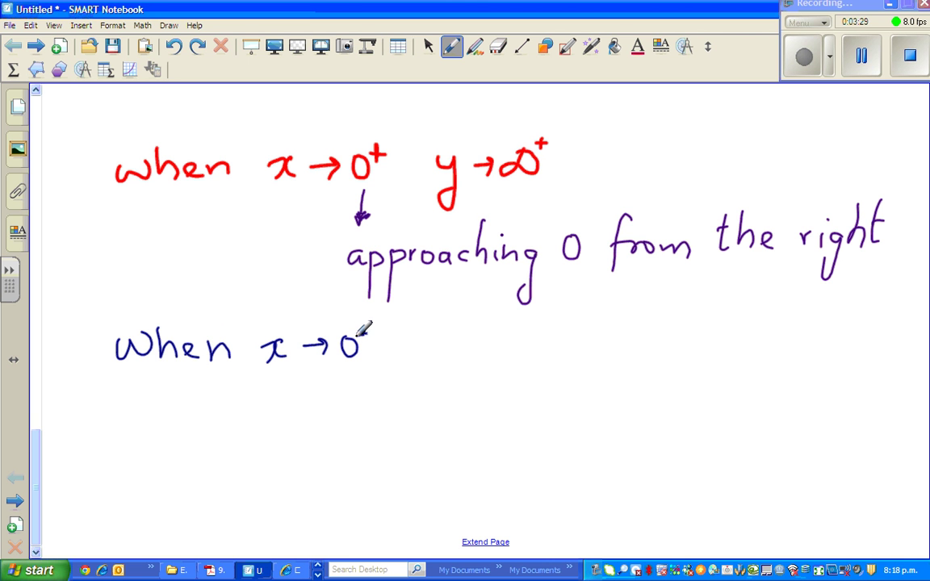
drag(428, 339, 431, 388)
mouse_move(457, 348)
mouse_down()
mouse_move(483, 346)
mouse_move(476, 356)
mouse_move(500, 342)
mouse_move(522, 347)
mouse_up()
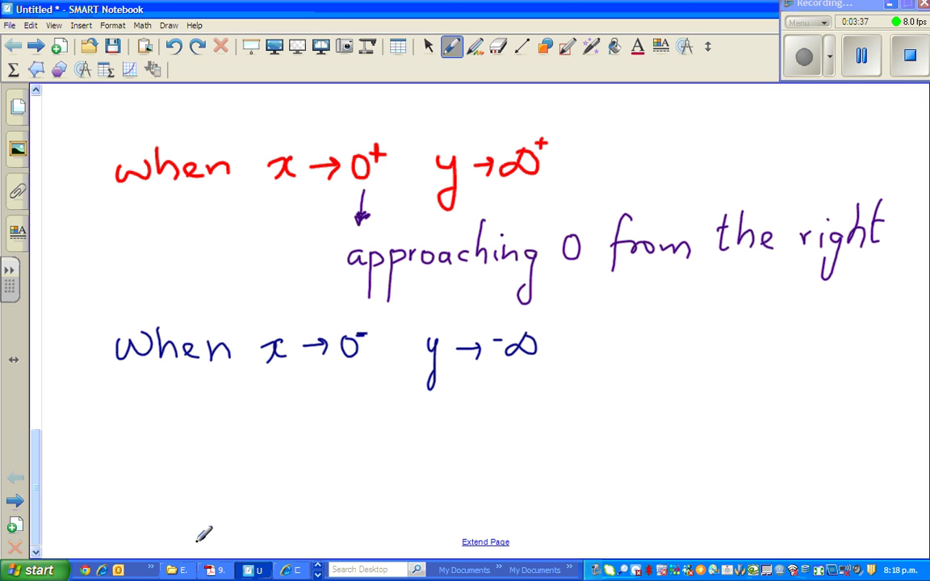
Launch NewGraph from quick-launch and open RUN-MAT mode
click(151, 568)
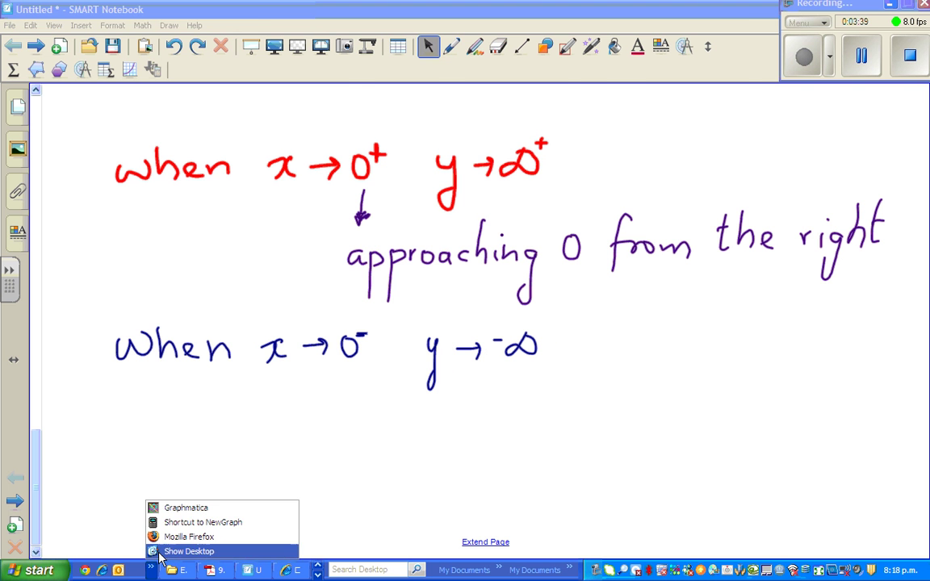
click(181, 522)
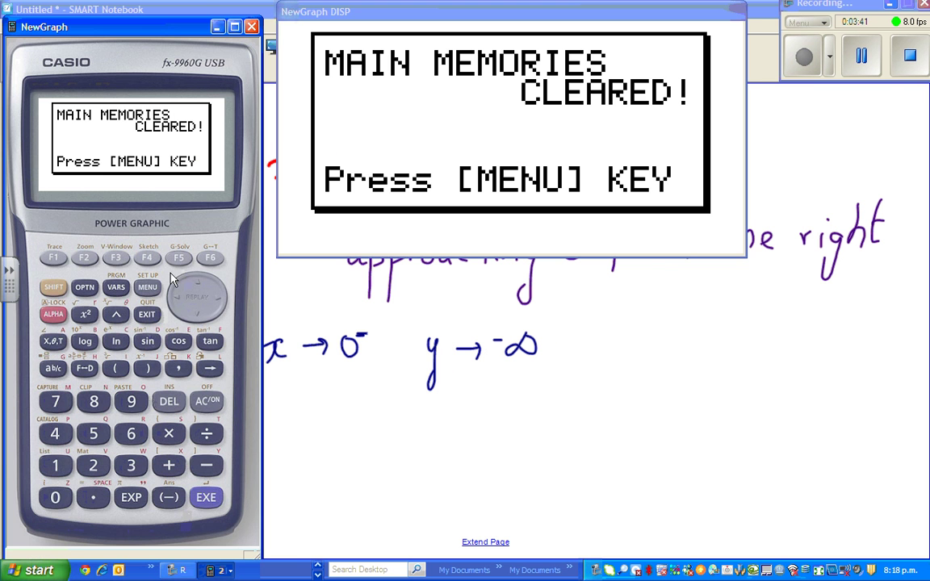
click(147, 287)
click(55, 468)
Compute 1.5÷−0.1 = −15
click(55, 468)
click(93, 498)
click(93, 433)
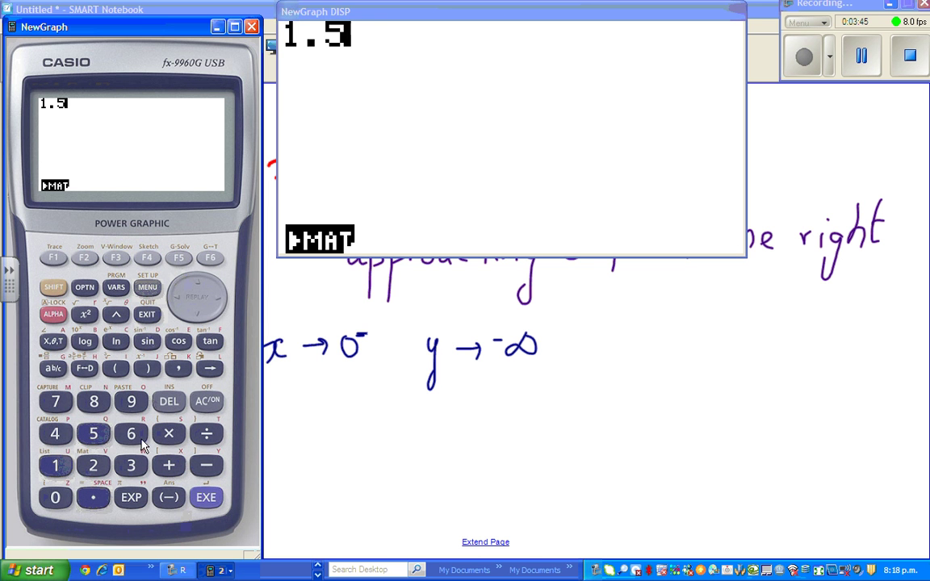
click(207, 434)
click(207, 466)
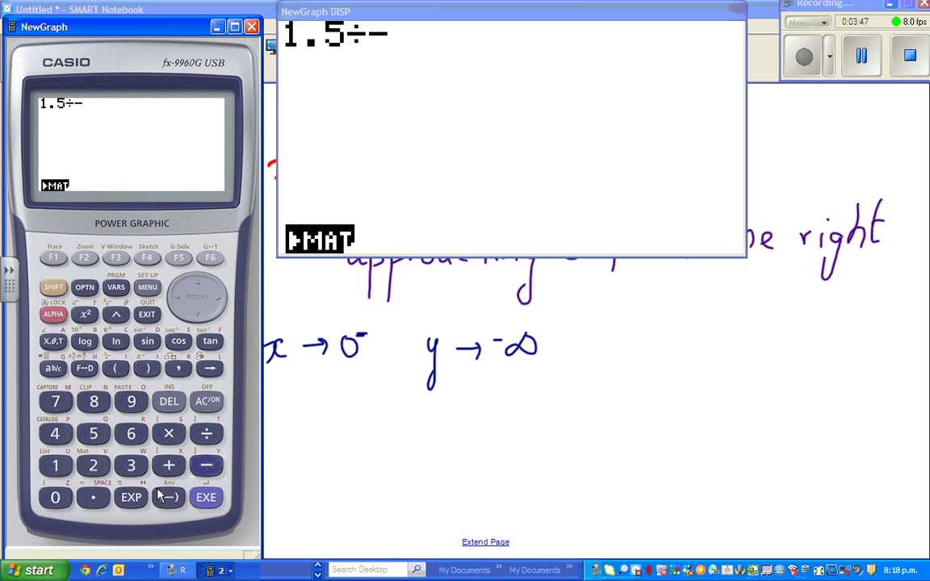
click(55, 497)
click(93, 497)
click(55, 466)
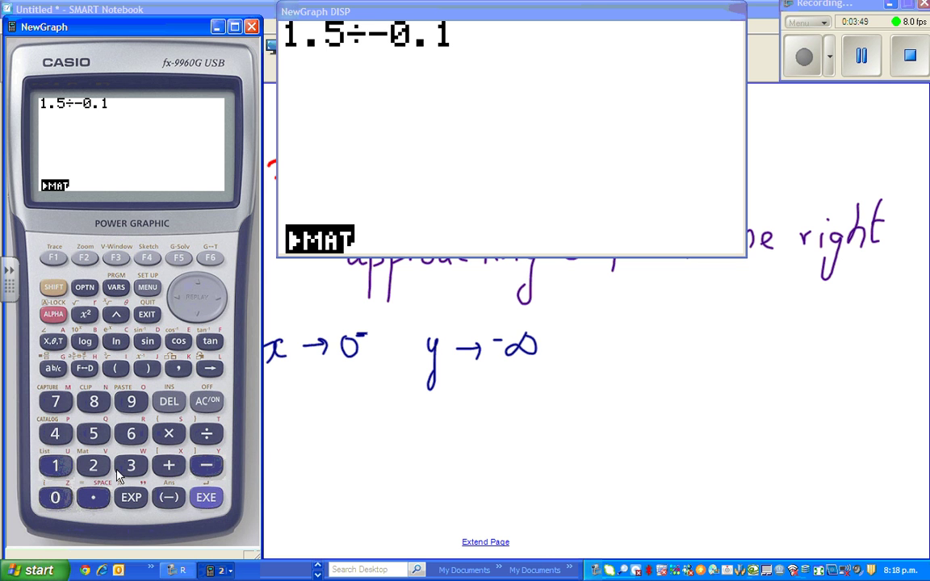
click(206, 498)
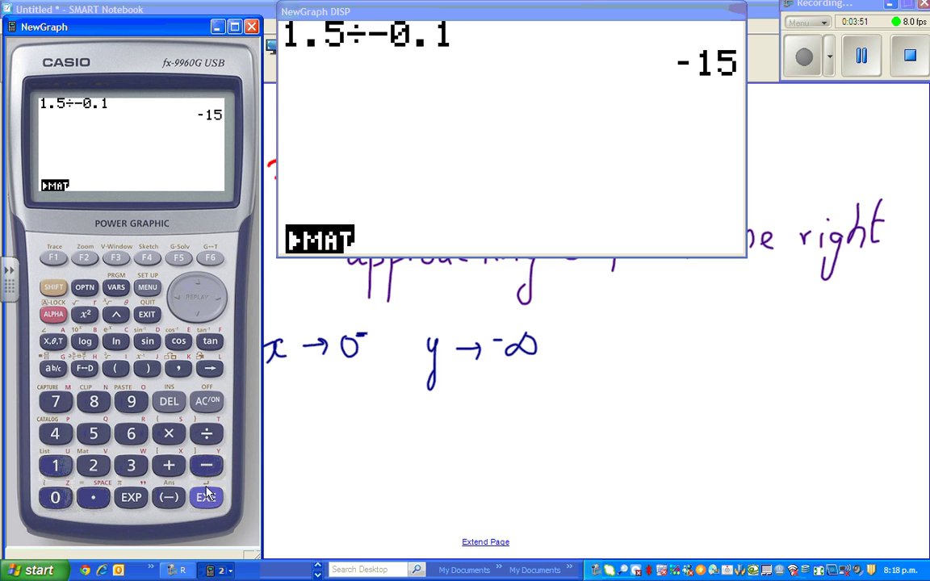
Compute 1.5÷−0.01 = −150
click(55, 466)
click(93, 497)
click(93, 433)
click(206, 433)
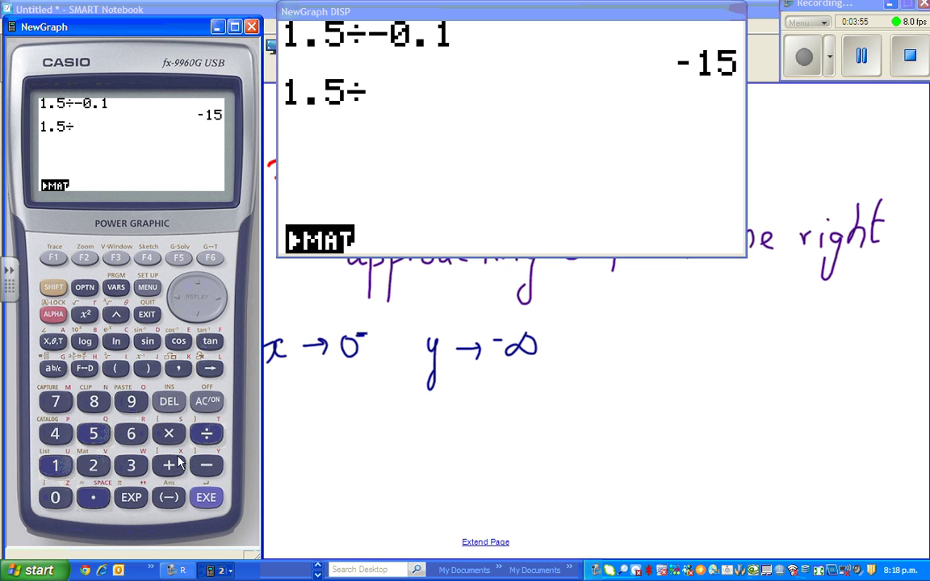
click(169, 497)
click(58, 498)
click(93, 497)
click(55, 497)
click(56, 468)
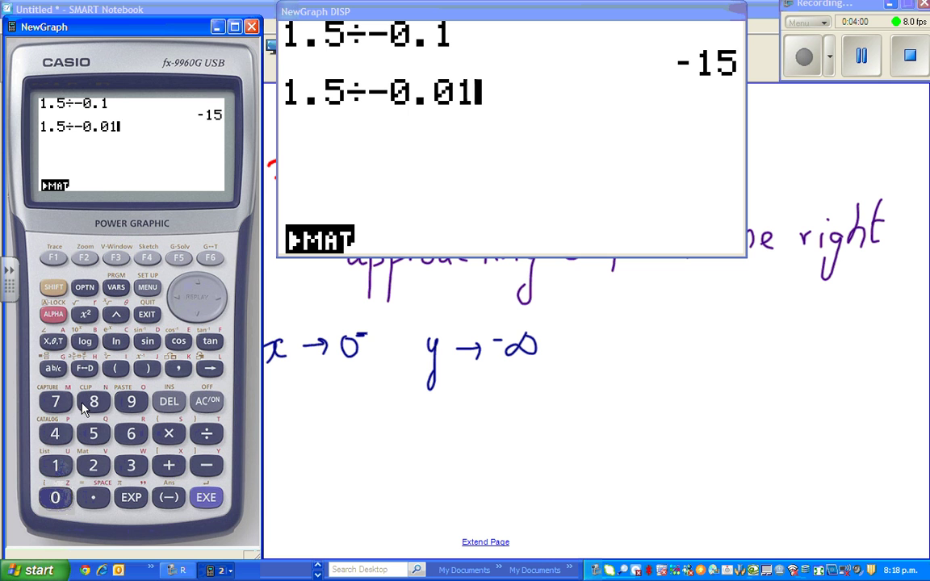
click(203, 500)
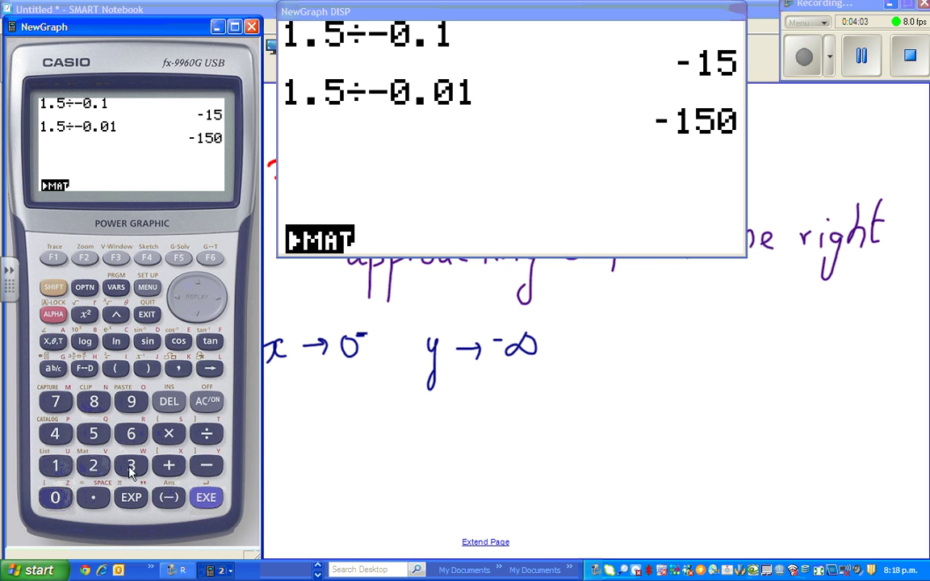
Compute 1.5÷−0.001 = −1500, then minimize the calculator
click(61, 472)
click(93, 497)
click(93, 433)
click(206, 435)
click(169, 498)
click(55, 498)
click(93, 497)
click(54, 497)
click(54, 498)
click(56, 466)
click(206, 498)
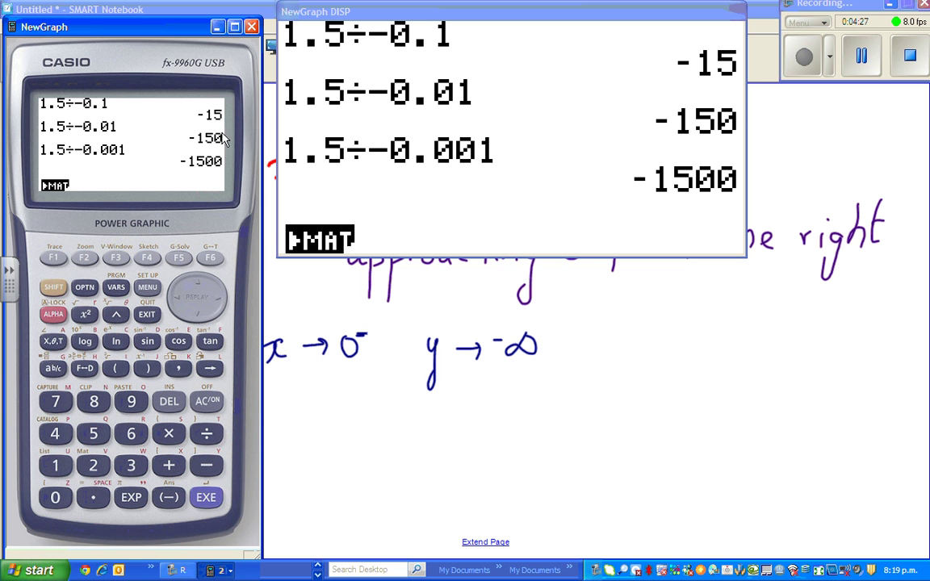
click(218, 26)
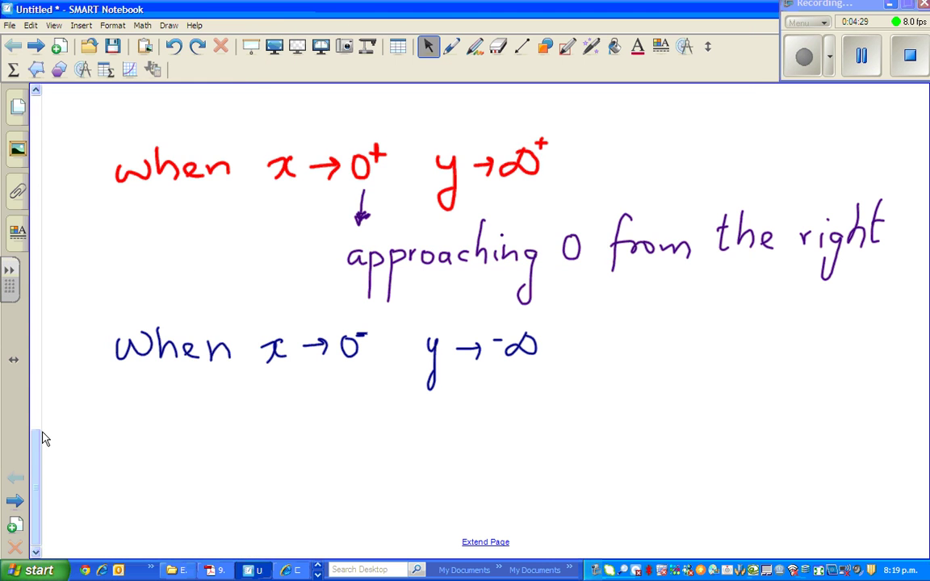
Scroll down to the red-curve graph page and bring up the pen's ink colours
scroll(32, 446, down, 2)
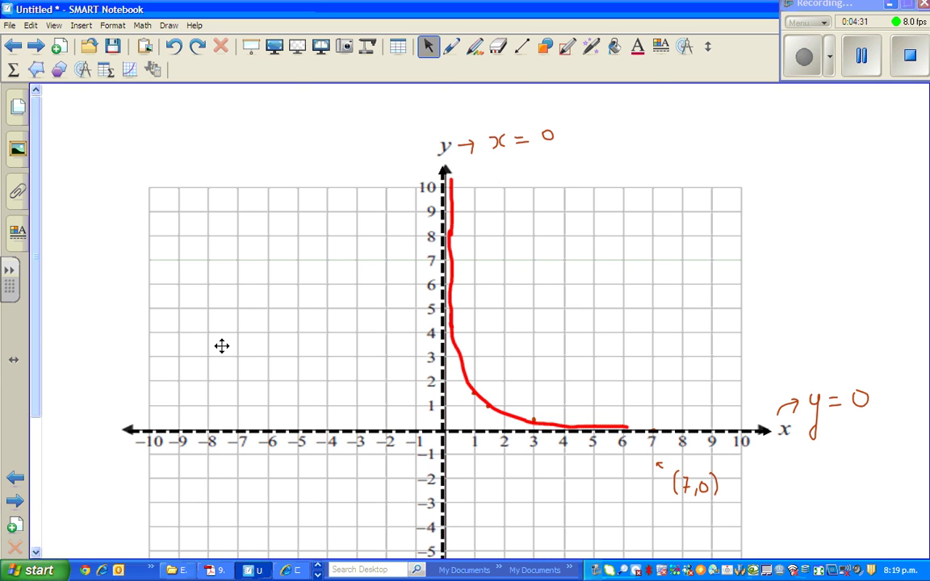
click(452, 46)
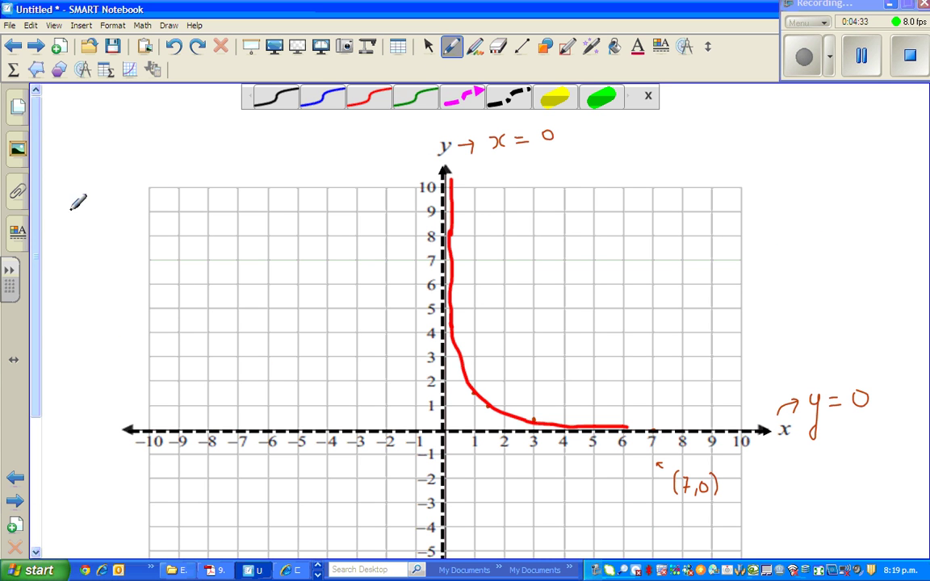
scroll(37, 253, down, 1)
scroll(34, 252, down, 3)
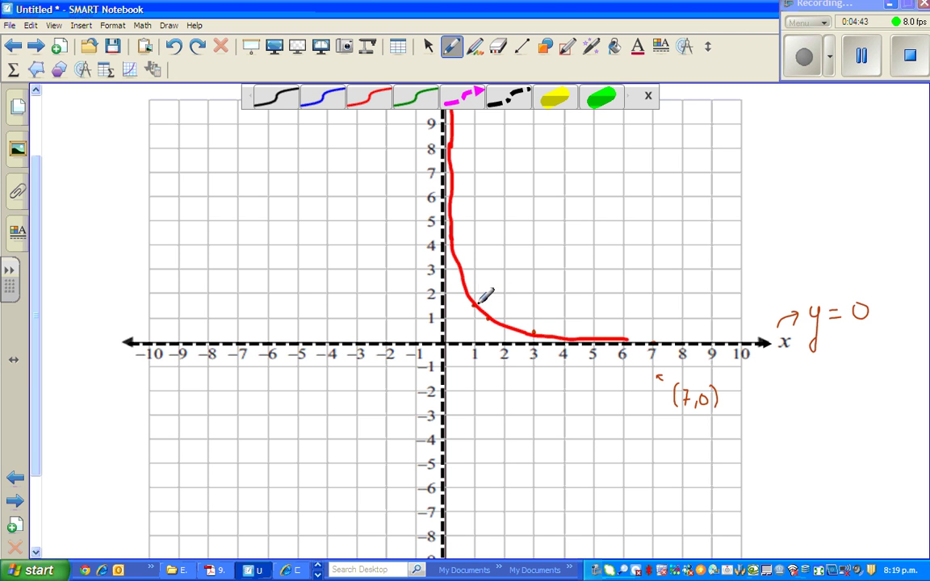
With blue ink, dot points on the red curve at x = 1, 1.5 and 3
click(327, 98)
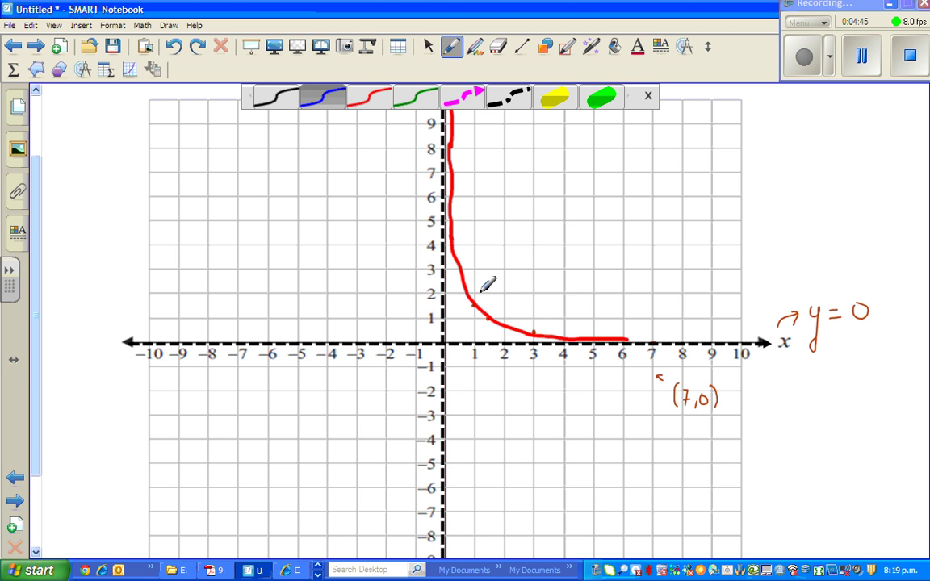
click(473, 305)
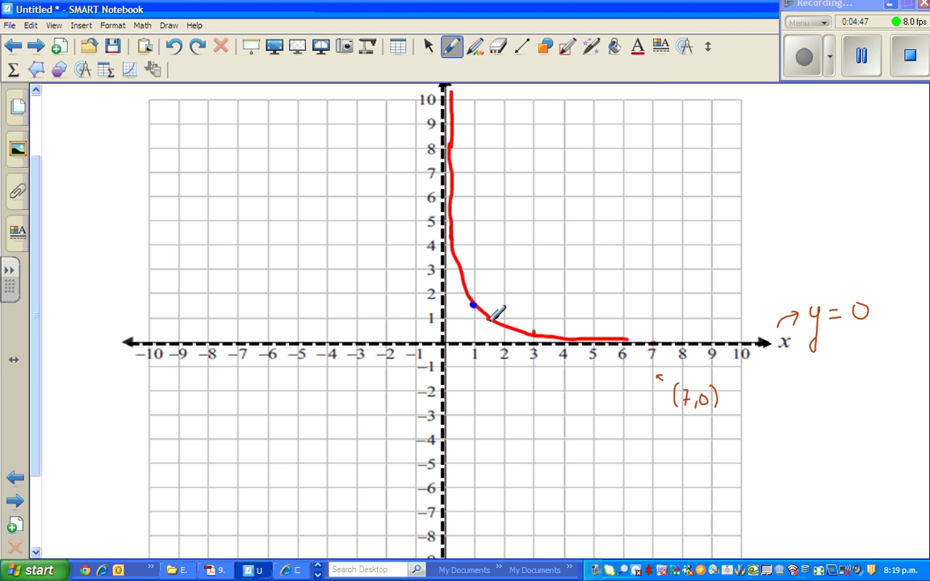
click(533, 333)
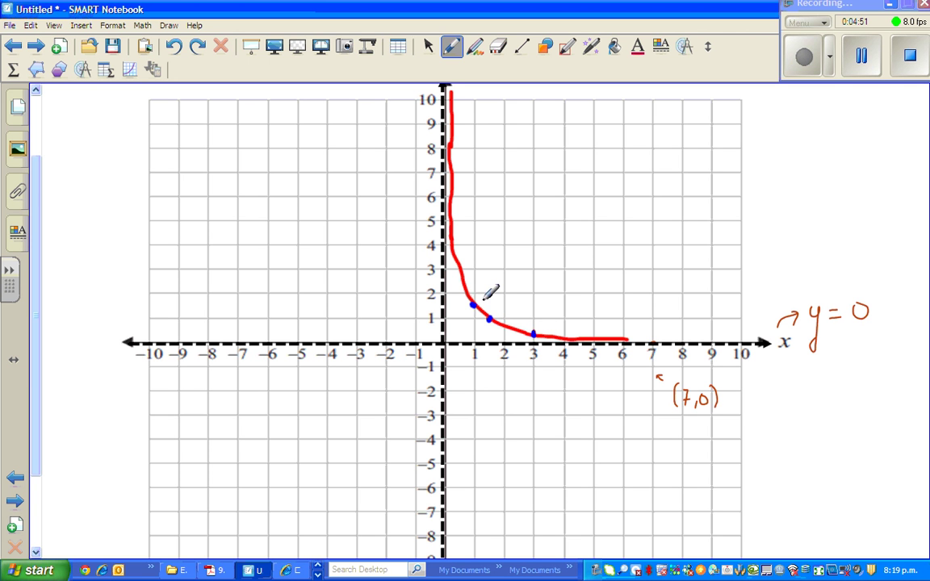